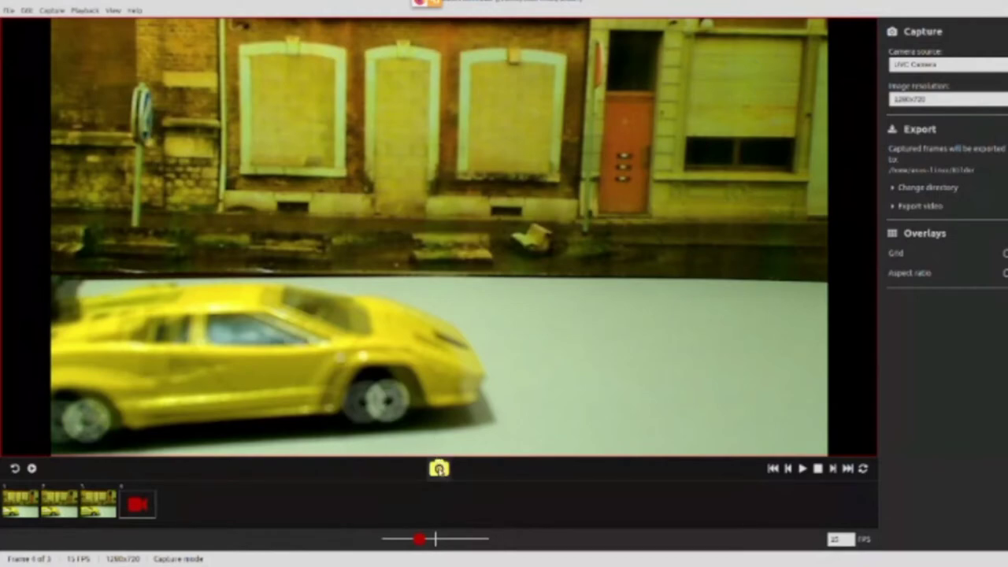
# Capture frames 4 to 7 of the stop-motion animation as the yellow toy car advances along the street.
pyautogui.click(438, 469)
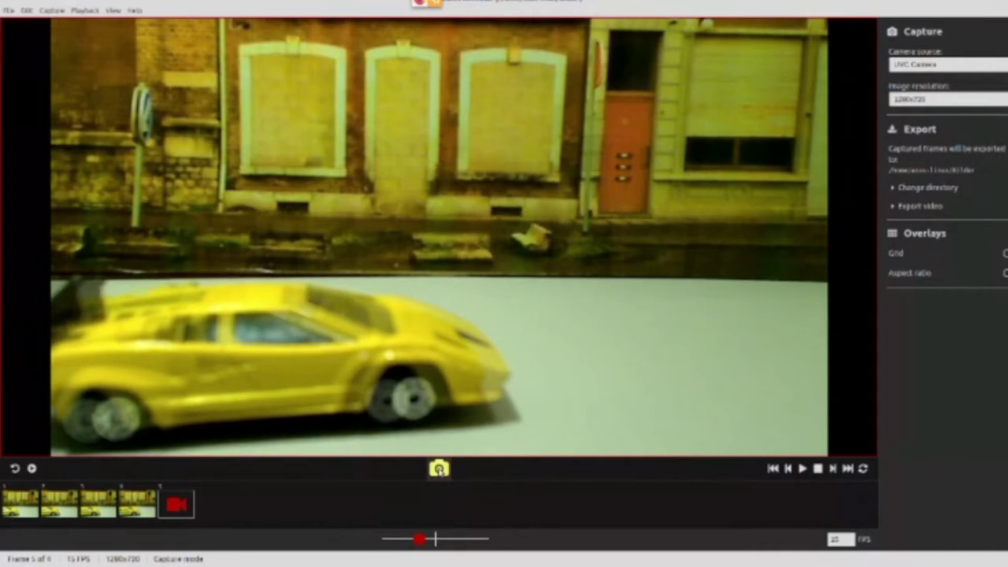
pyautogui.press('space')
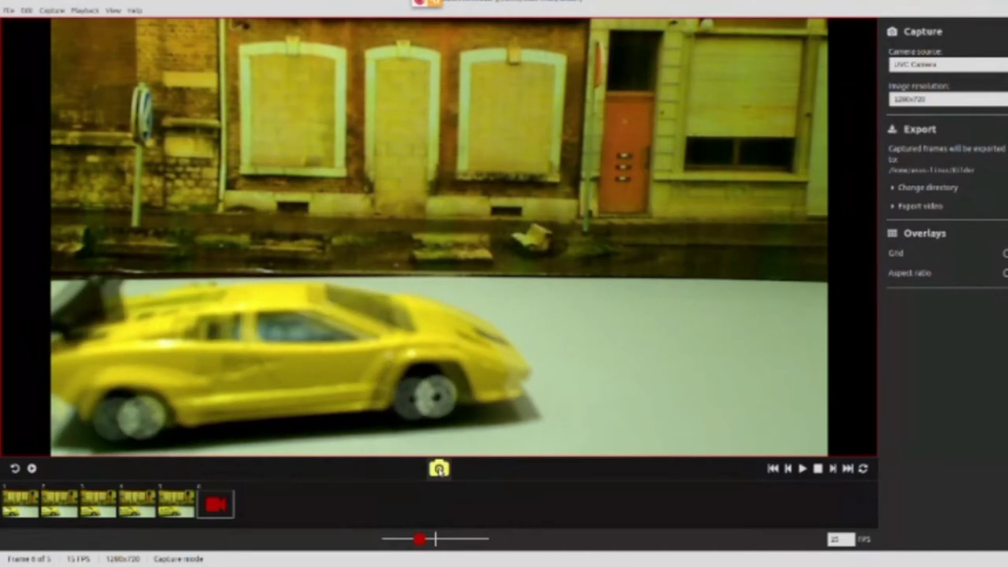
pyautogui.press('space')
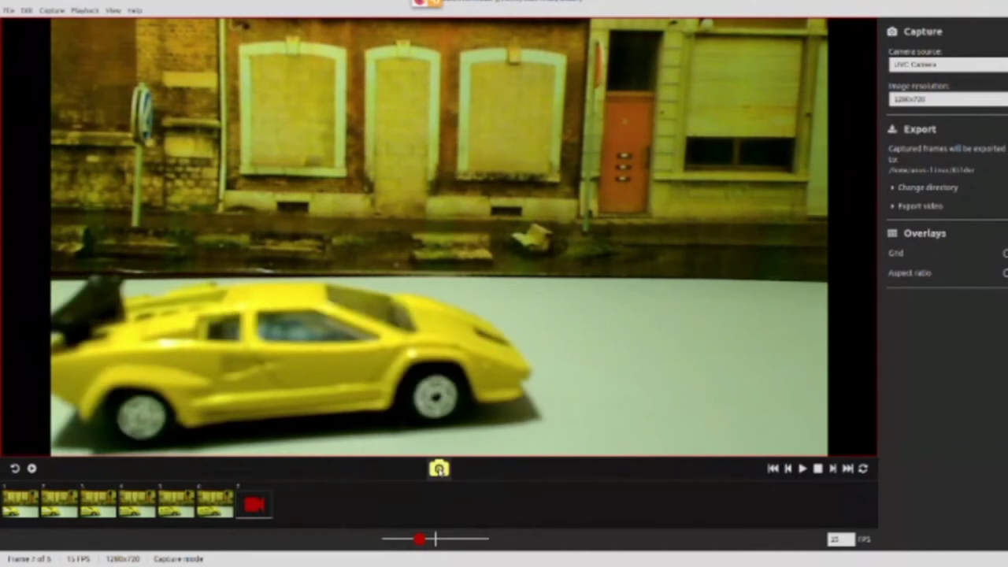
pyautogui.press('space')
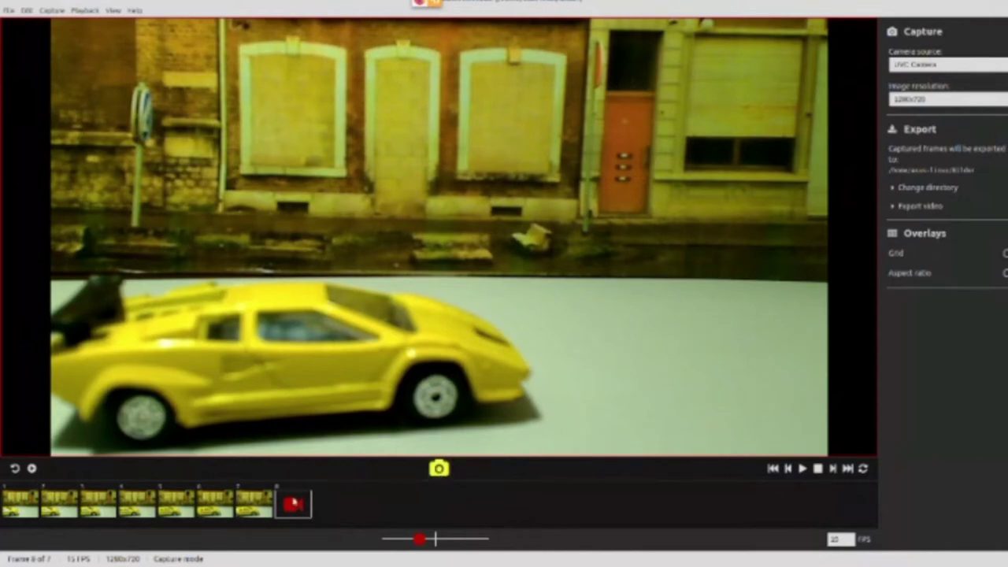
# Delete the duplicate frame 7 from the timeline.
pyautogui.click(256, 509)
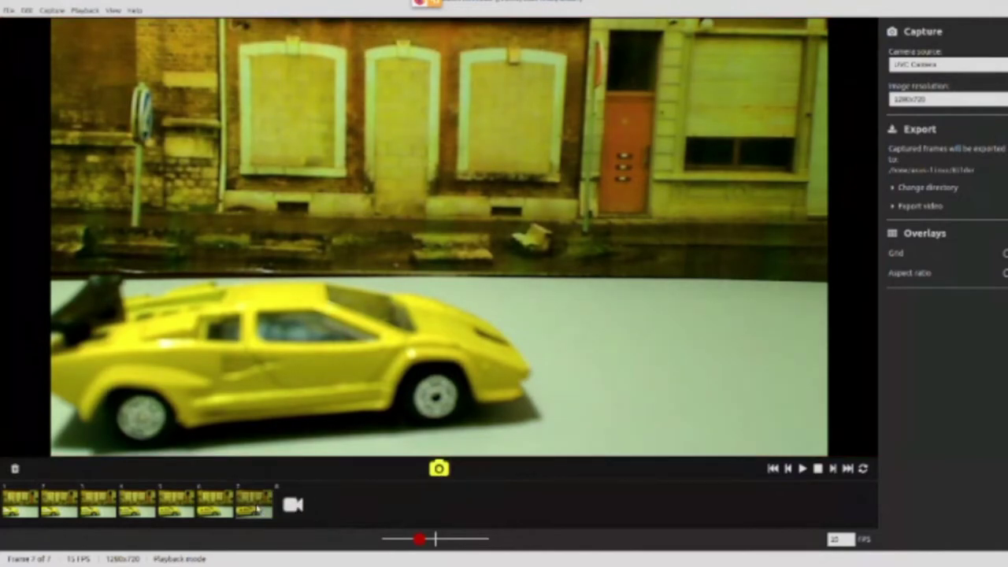
pyautogui.press('Delete')
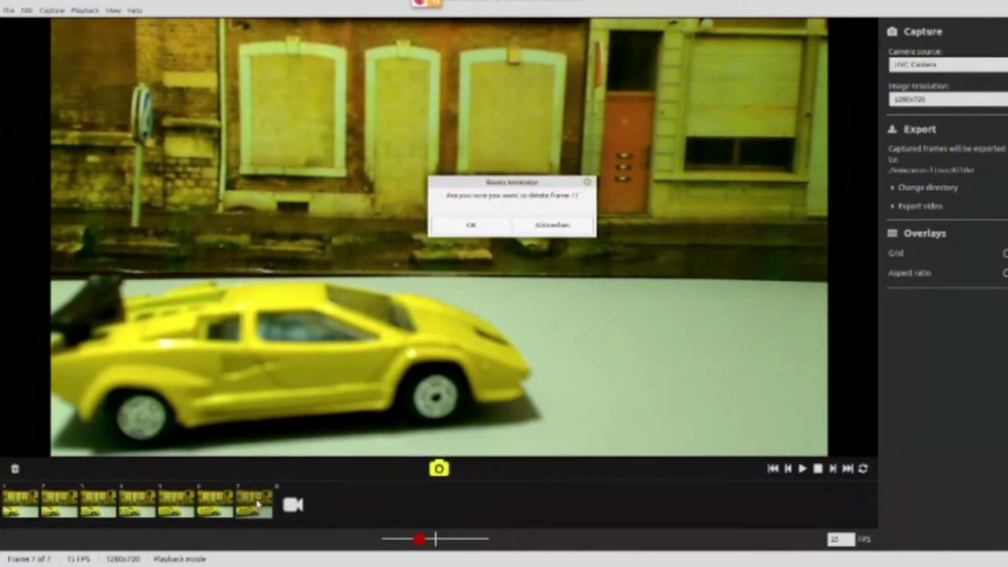
pyautogui.click(457, 228)
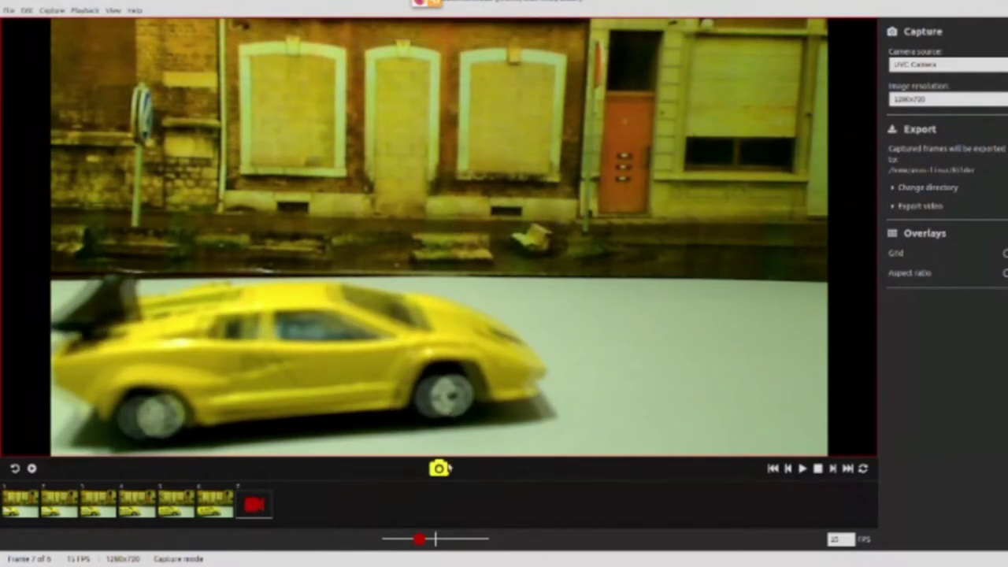
# Capture frames 7 to 15 one by one, with the toy car moved further across the scene between shots.
pyautogui.click(440, 468)
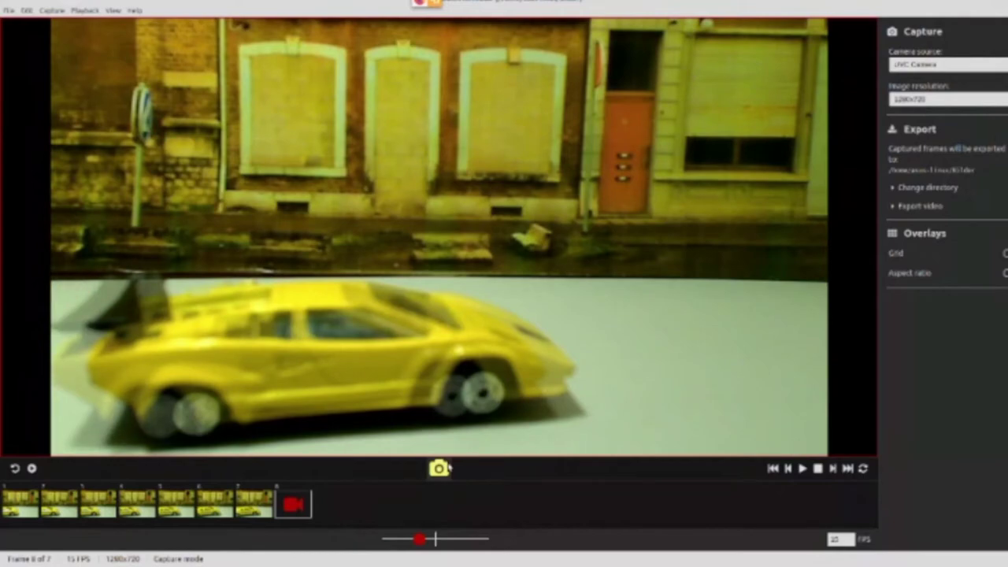
pyautogui.click(441, 468)
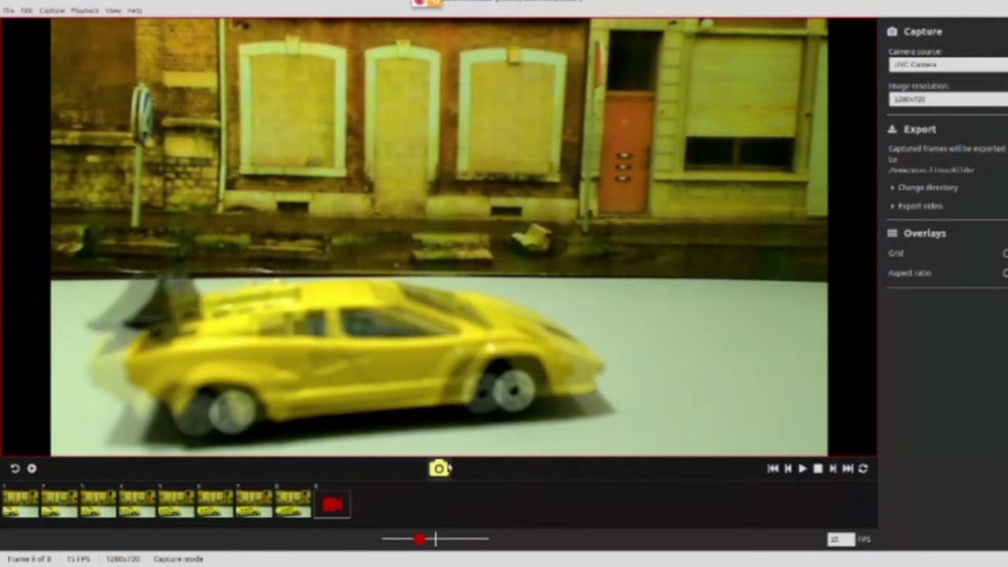
pyautogui.click(441, 468)
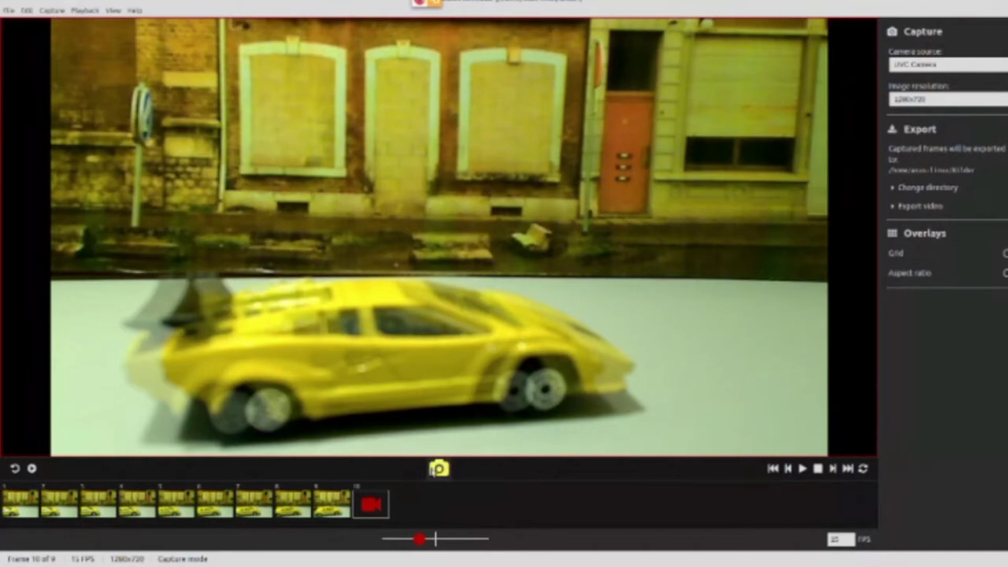
pyautogui.click(435, 470)
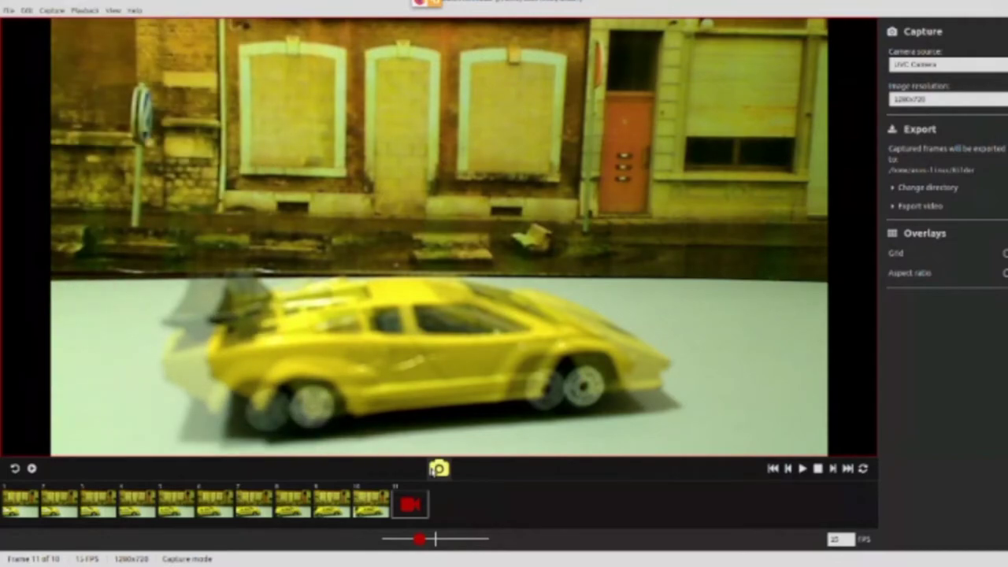
pyautogui.click(438, 469)
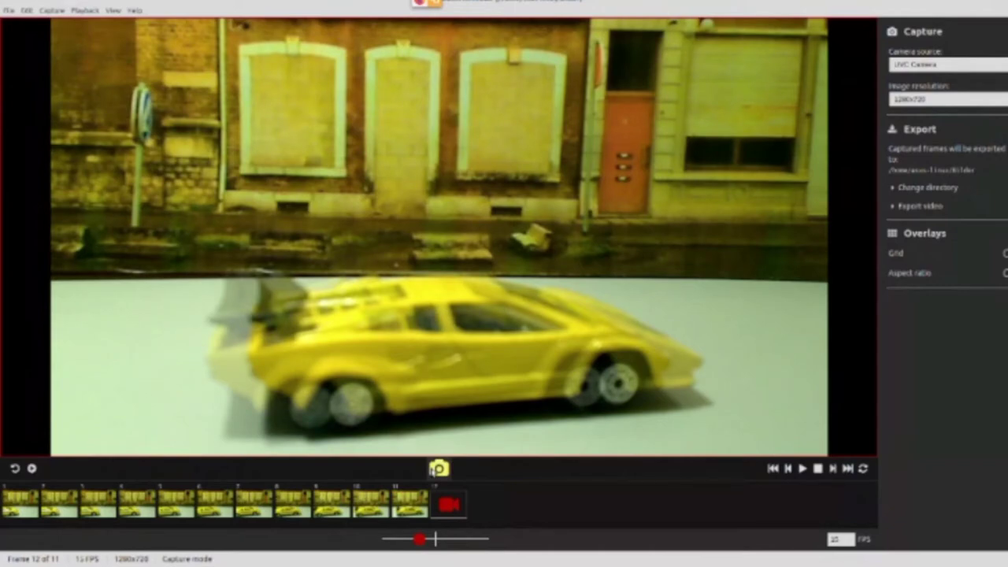
pyautogui.press('Return')
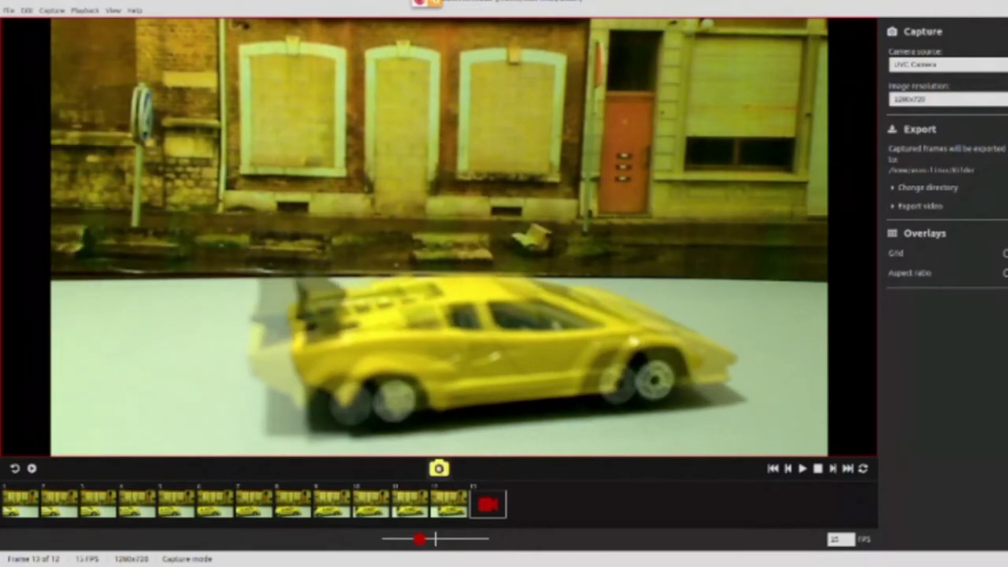
pyautogui.click(439, 468)
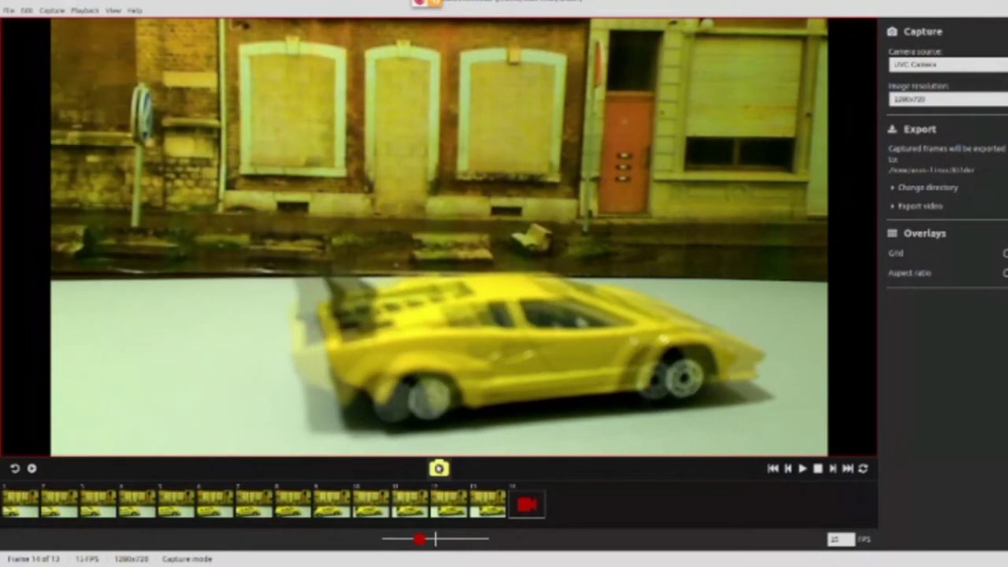
pyautogui.press('Return')
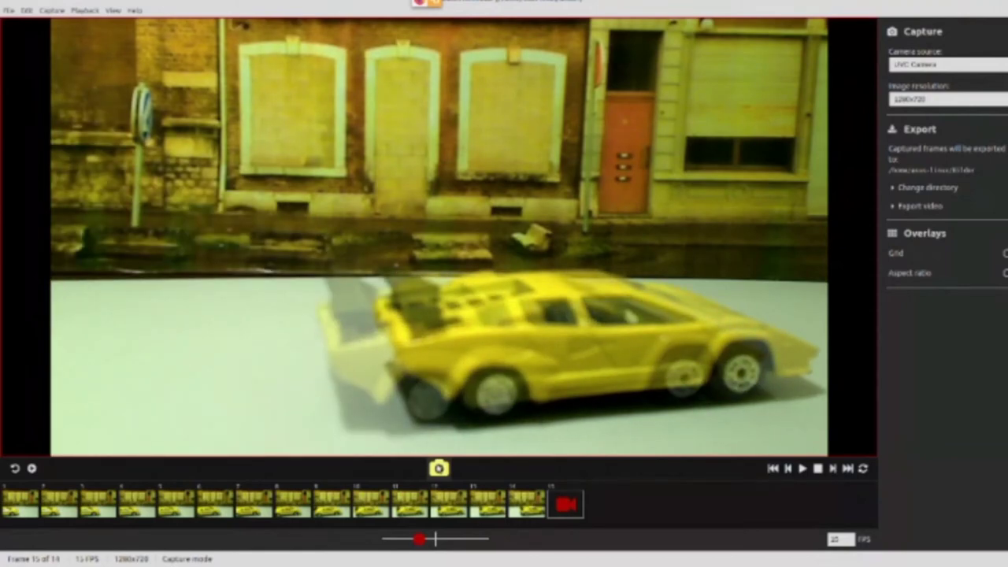
pyautogui.press('Return')
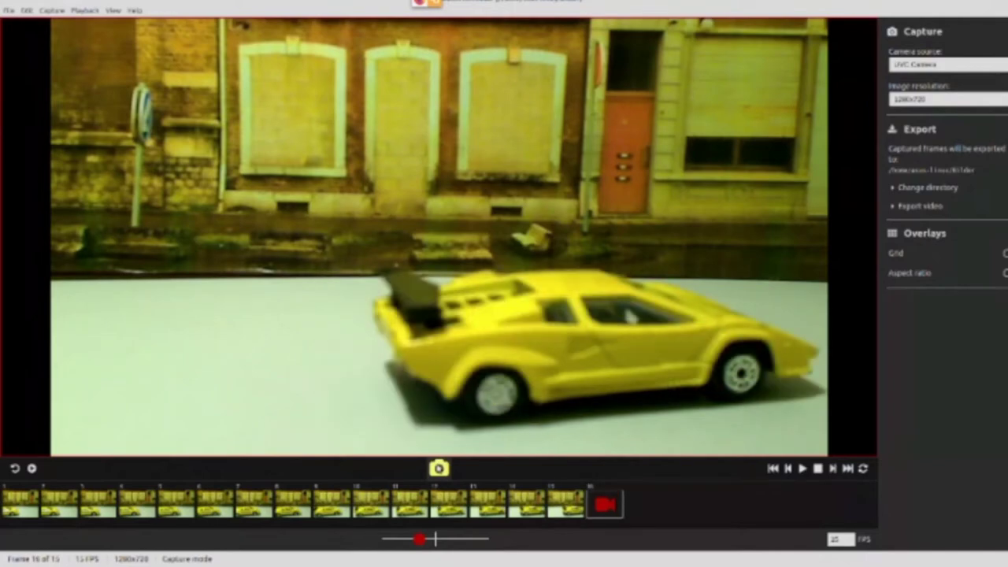
# Play back the captured animation, then try another playback frame rate and replay it.
pyautogui.click(802, 468)
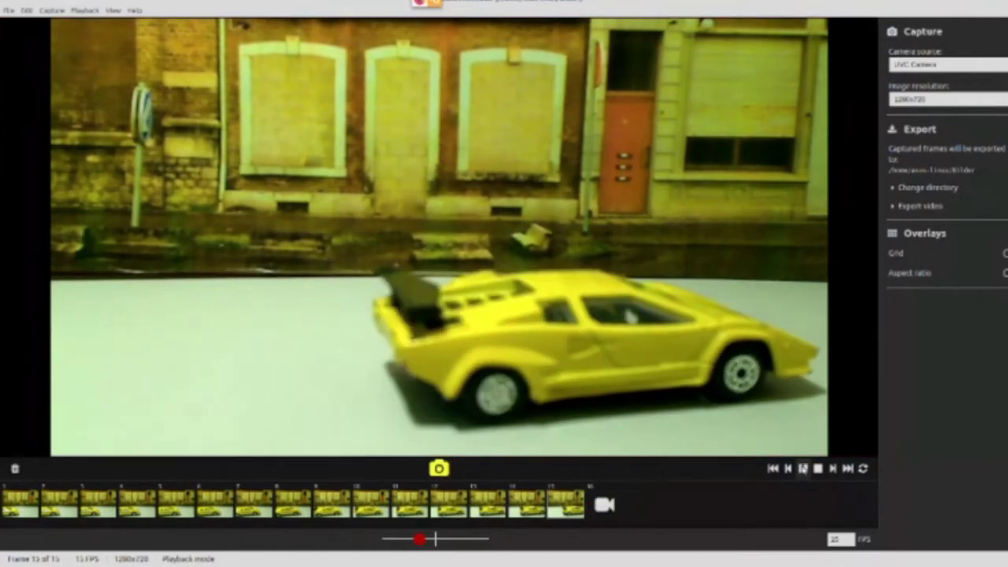
pyautogui.click(802, 468)
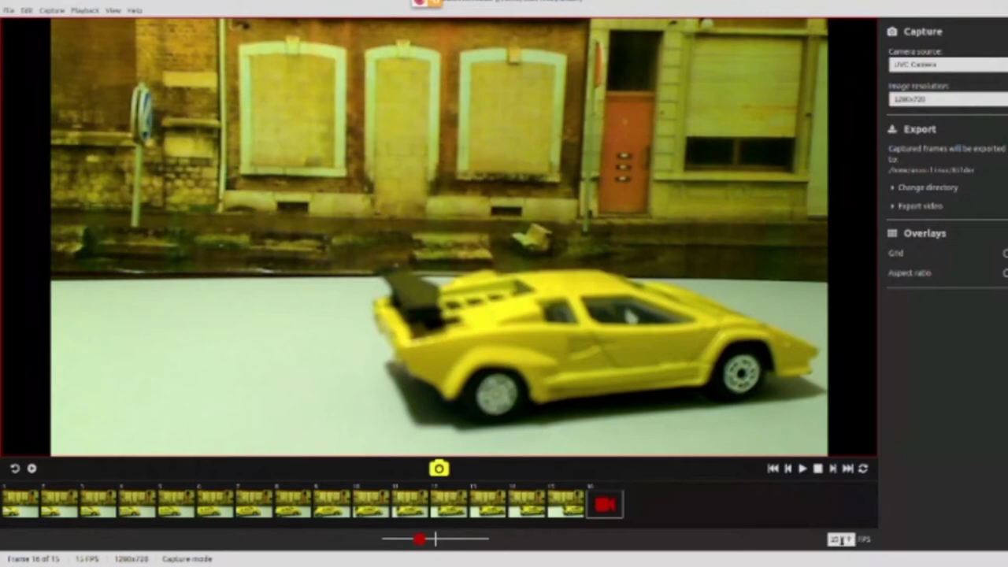
pyautogui.doubleClick(841, 540)
pyautogui.write('10')
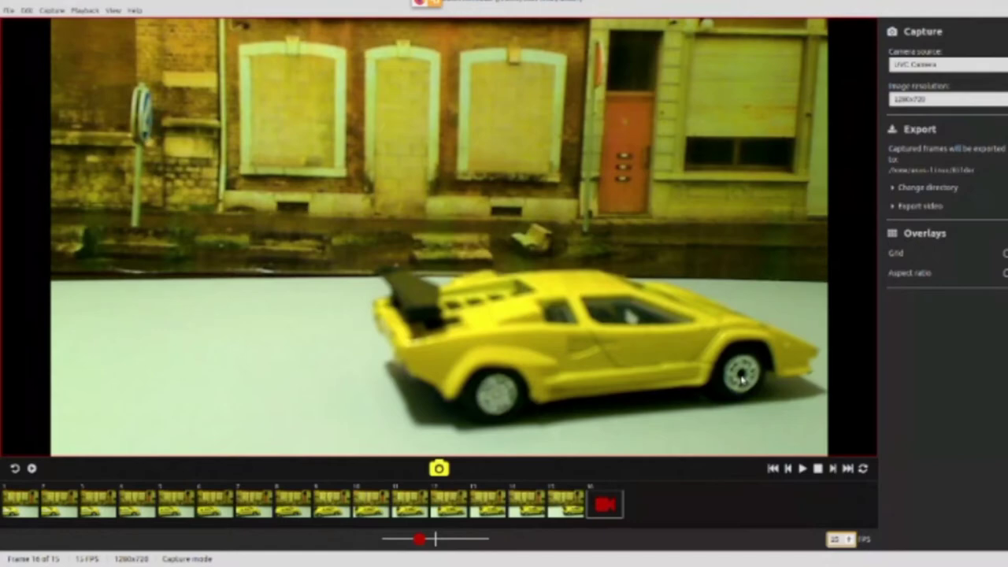
pyautogui.click(803, 468)
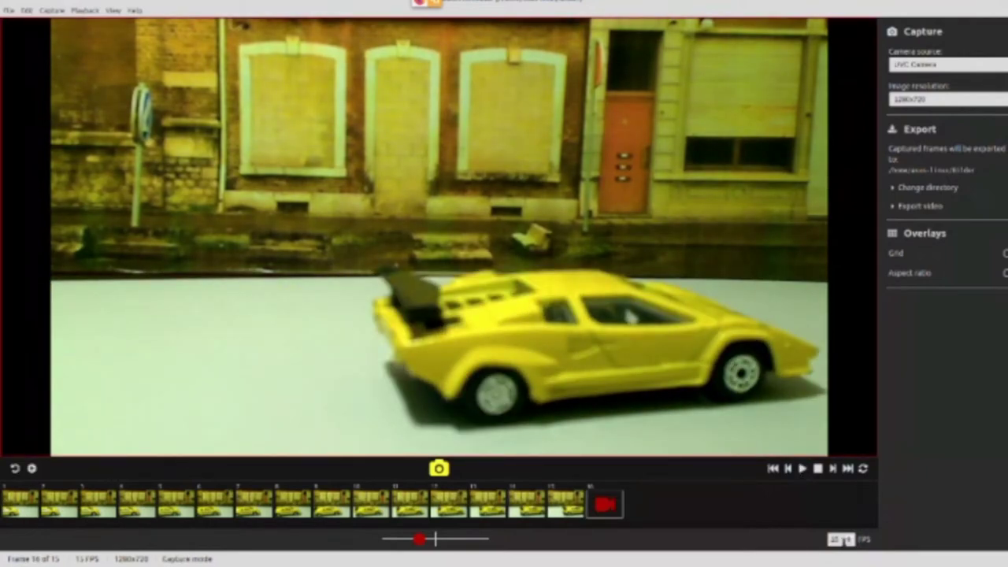
# Set the playback frame rate to 25 FPS and play the animation to test the faster motion.
pyautogui.click(827, 543)
pyautogui.write('20')
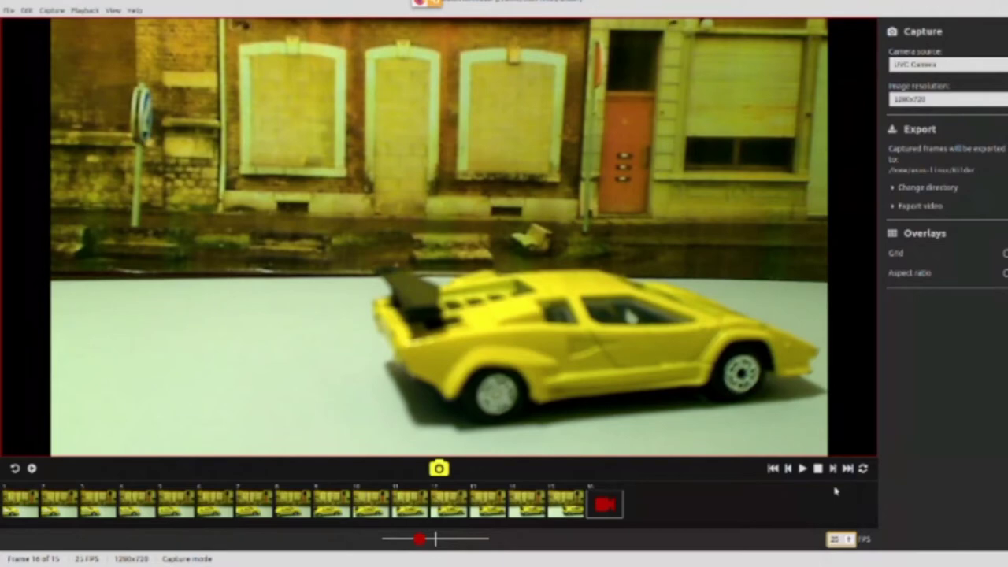
pyautogui.click(802, 468)
pyautogui.click(802, 468)
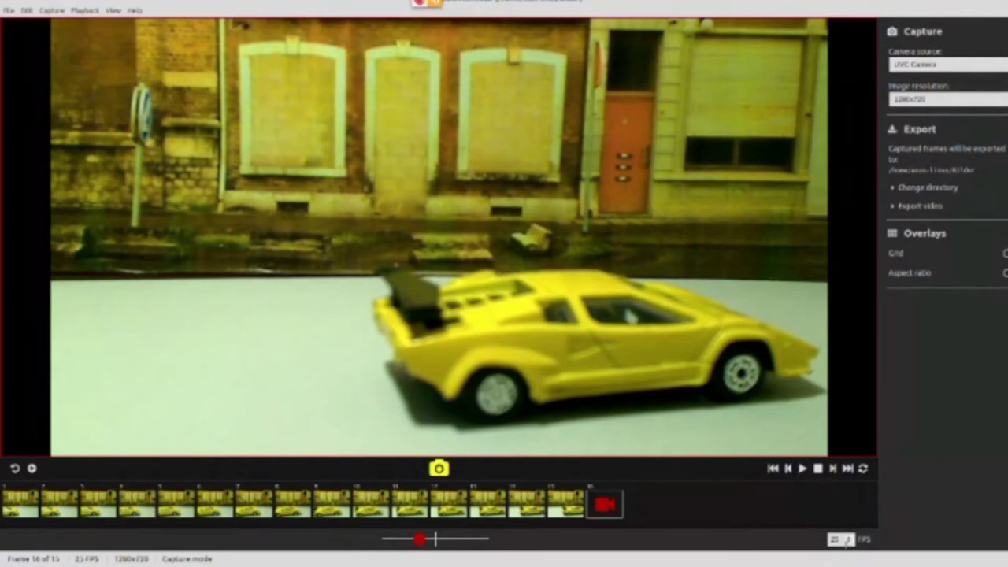
# Set the playback frame rate to 7 FPS and play the animation to test the slower motion.
pyautogui.doubleClick(835, 539)
pyautogui.write('12')
pyautogui.press('Return')
pyautogui.write('15')
pyautogui.write('7')
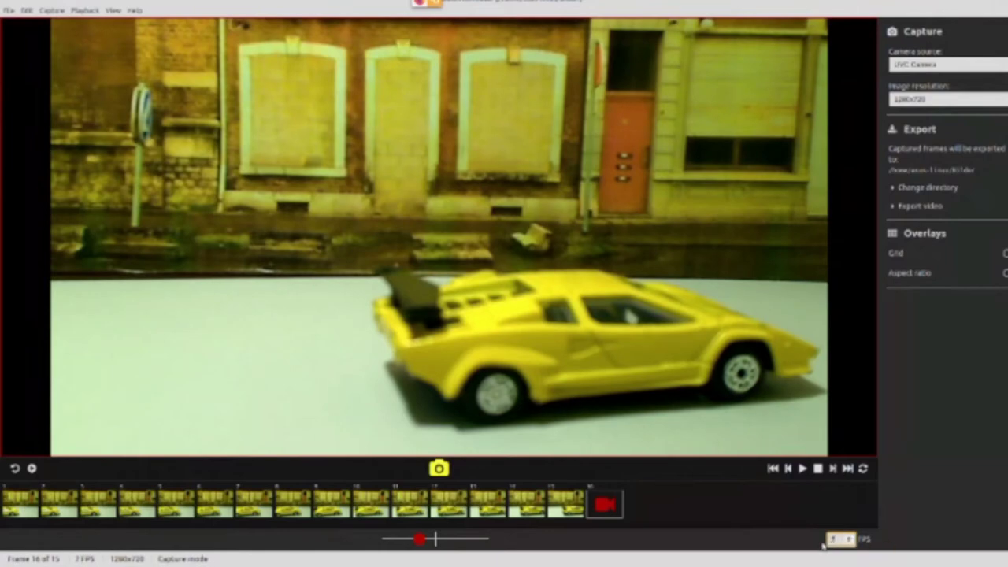
pyautogui.click(802, 468)
# Set the playback frame rate to 15 FPS and replay the animation.
pyautogui.doubleClick(836, 539)
pyautogui.scroll(8, 839, 535)
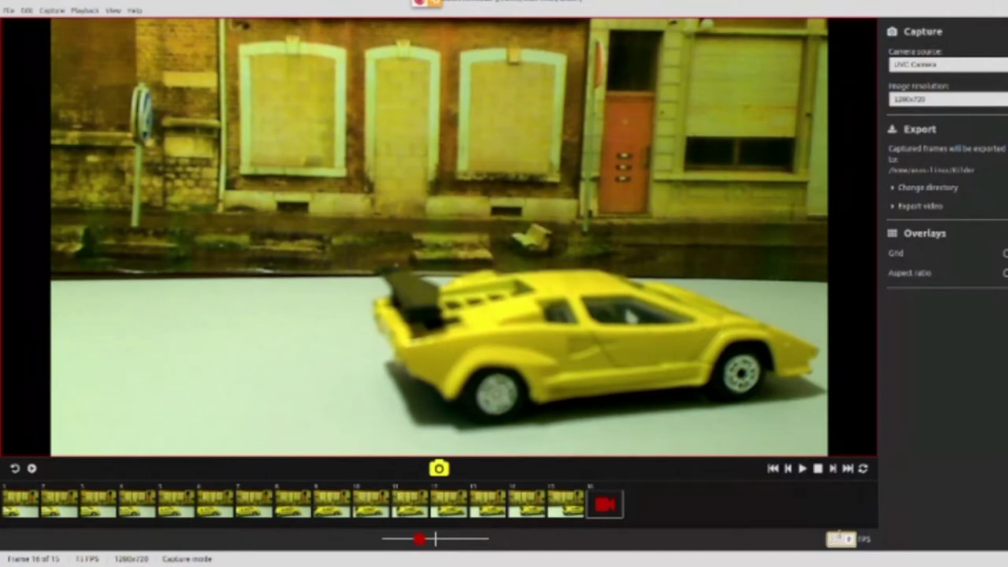
pyautogui.scroll(-3, 839, 535)
pyautogui.click(802, 468)
# Export the animation as output.mp4 in the Bilder folder with the Medium quality preset, then dismiss the export report.
pyautogui.click(912, 207)
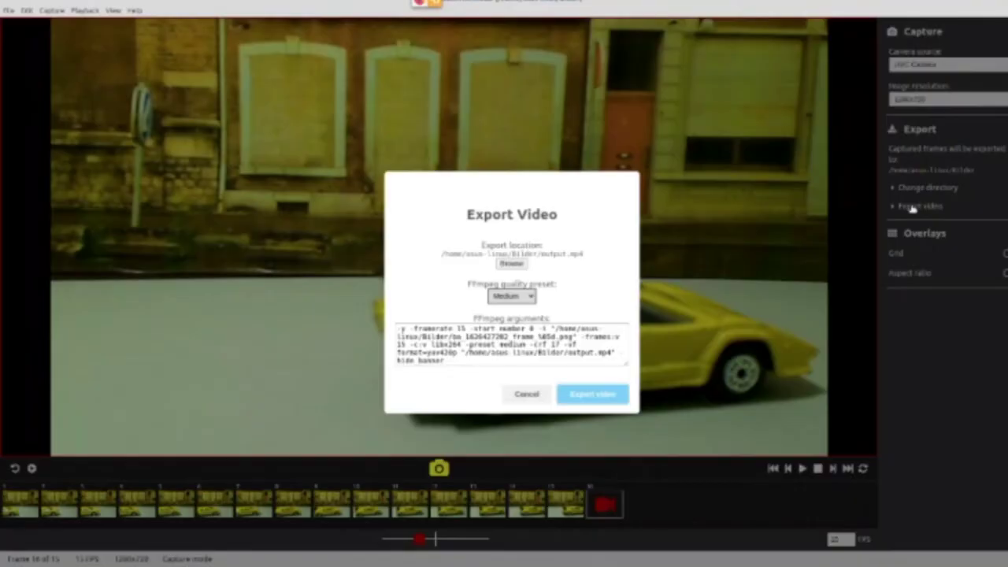
pyautogui.click(511, 263)
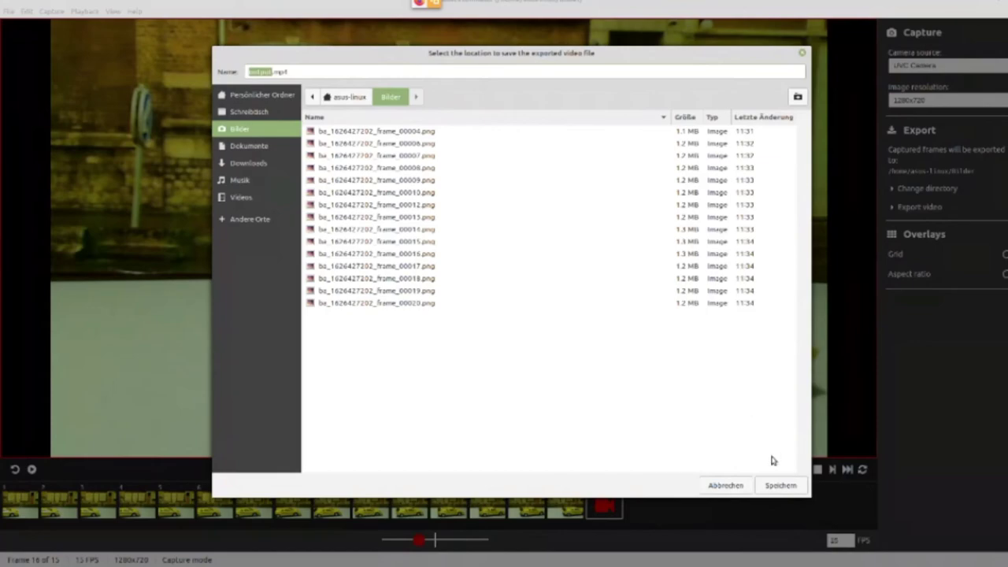
pyautogui.click(782, 485)
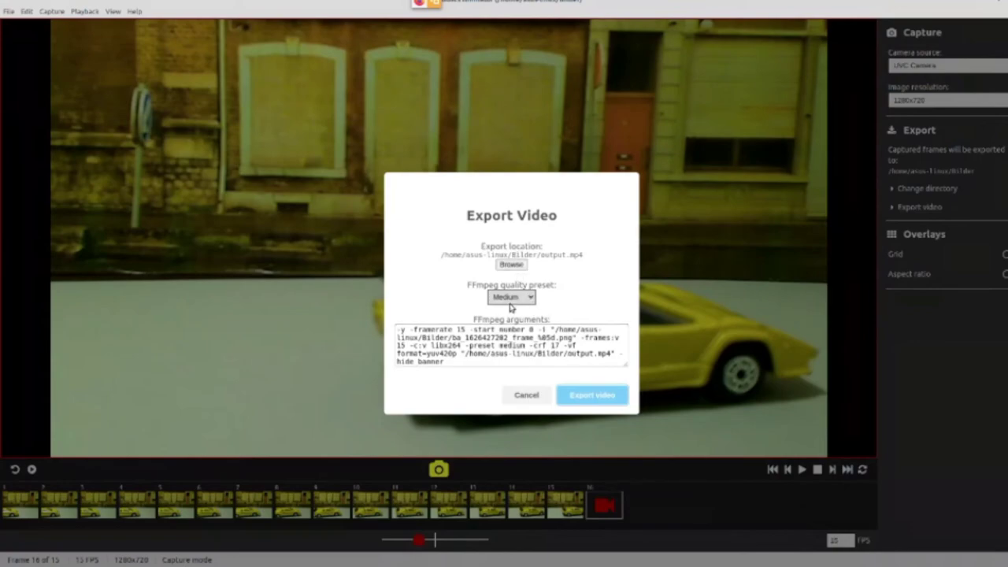
pyautogui.click(598, 403)
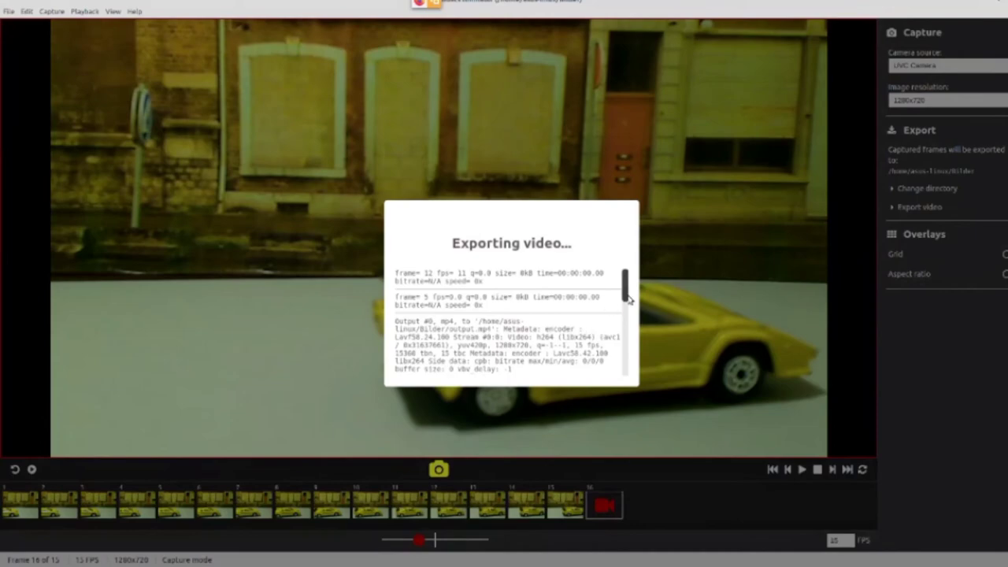
pyautogui.scroll(-1, 631, 323)
pyautogui.scroll(-5, 631, 323)
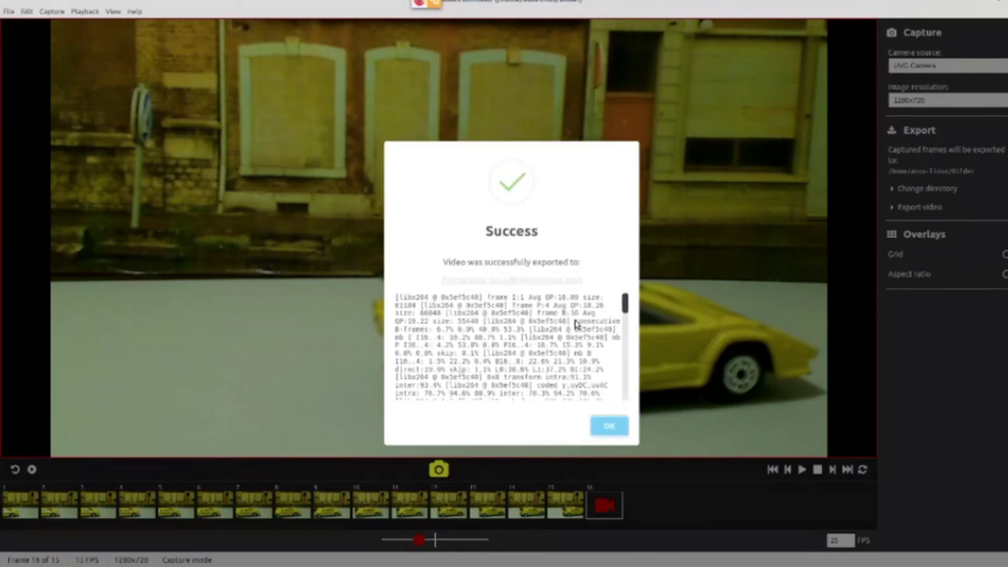
pyautogui.click(610, 426)
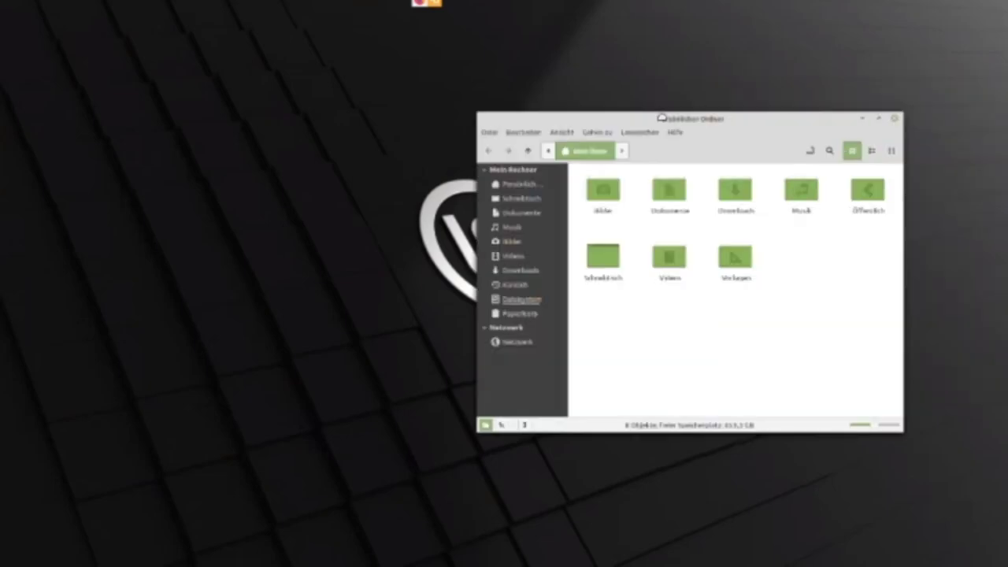
# Switch to the file manager, move its window clear and open the Bilder folder.
pyautogui.moveTo(662, 116); pyautogui.dragTo(513, 106)
pyautogui.click(468, 193)
pyautogui.doubleClick(469, 194)
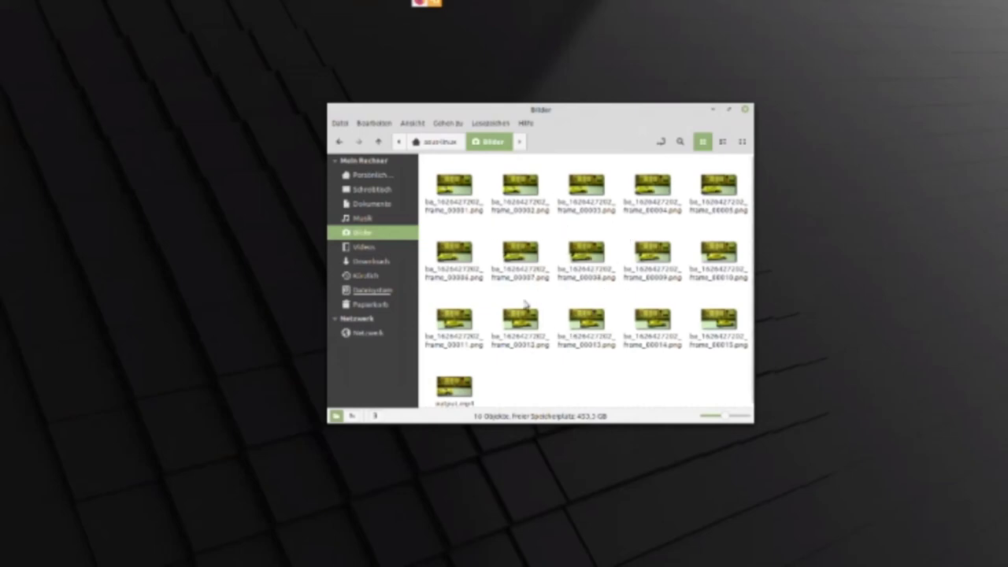
# Play the exported output.mp4 in the video player, then stop it and close the player.
pyautogui.click(458, 381)
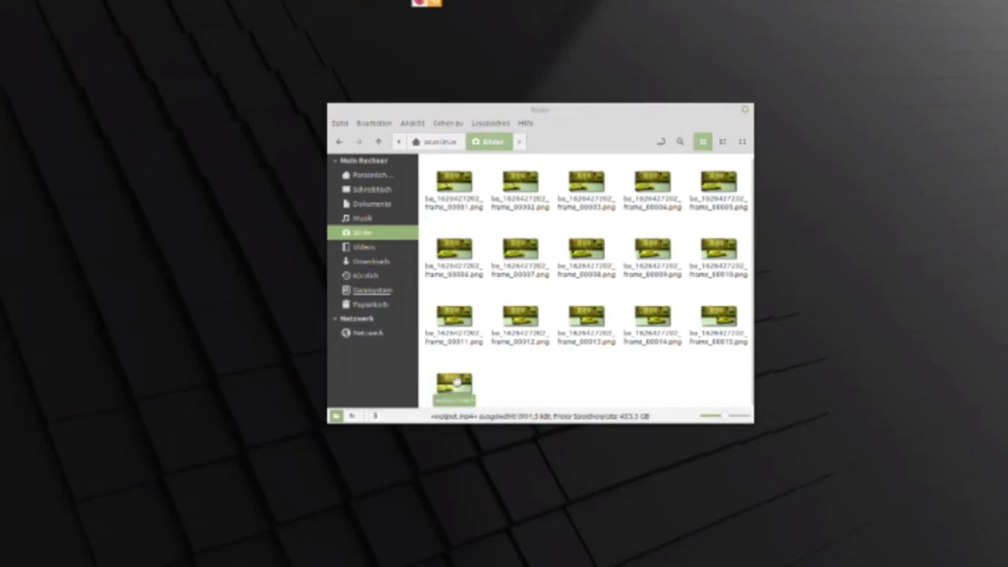
pyautogui.doubleClick(457, 381)
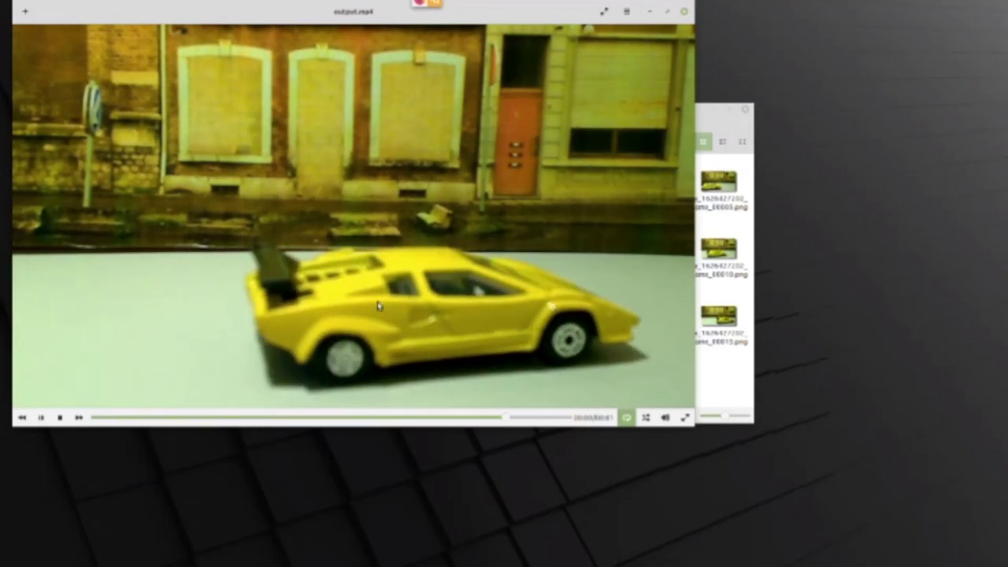
pyautogui.click(61, 419)
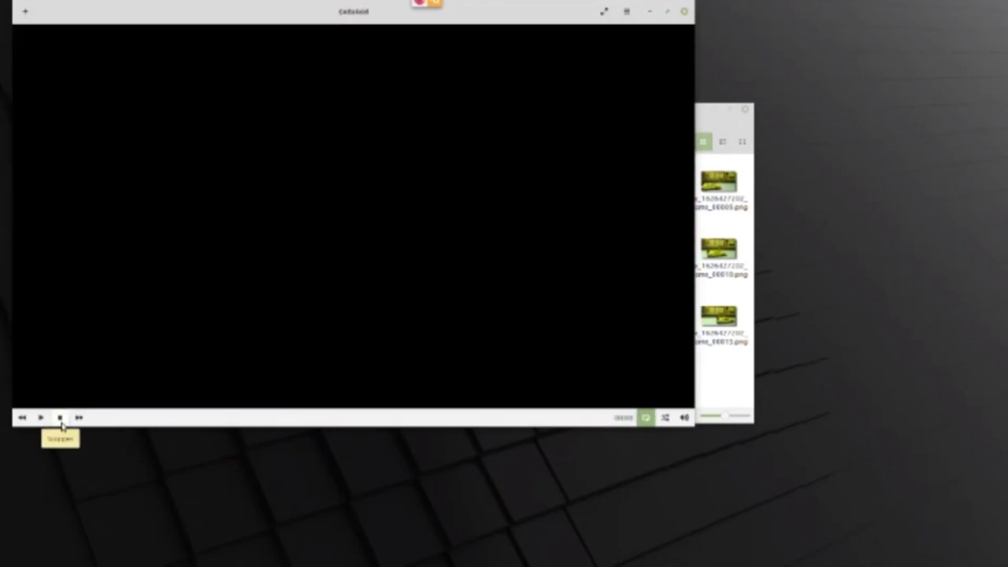
pyautogui.click(688, 13)
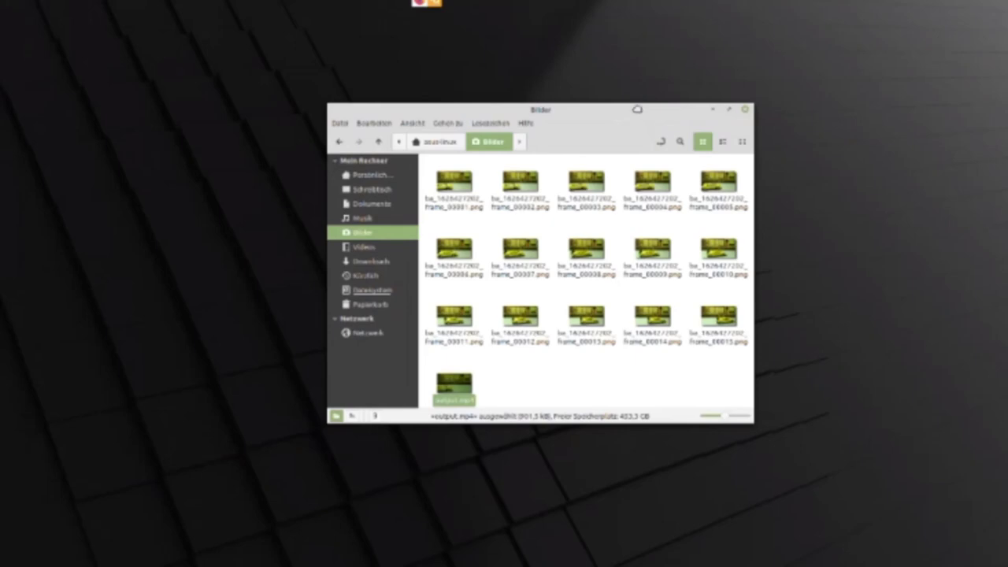
# Move and enlarge the file manager window to show every file in the Bilder folder, and clear the selection.
pyautogui.moveTo(638, 112); pyautogui.dragTo(527, 52)
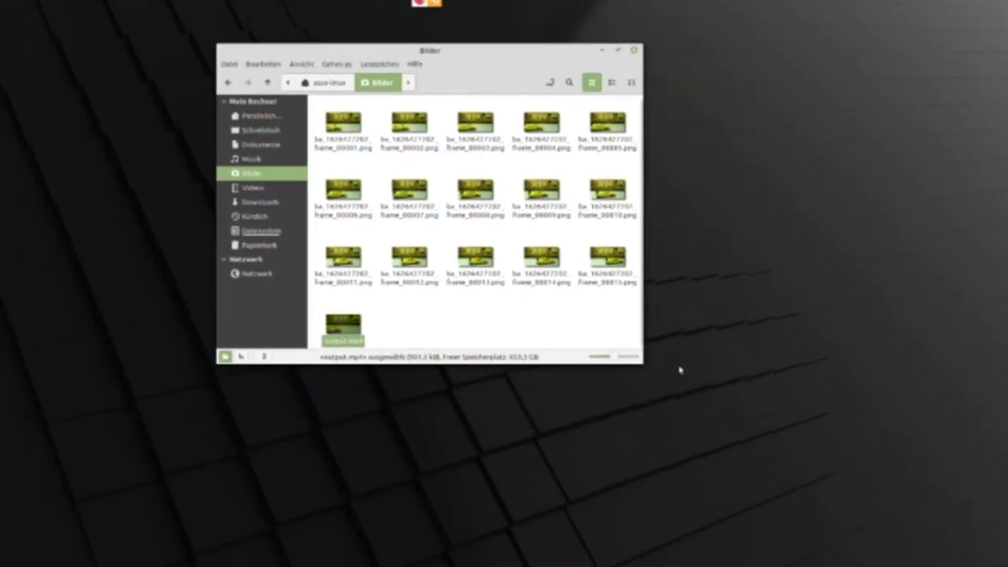
pyautogui.moveTo(640, 359); pyautogui.dragTo(721, 422)
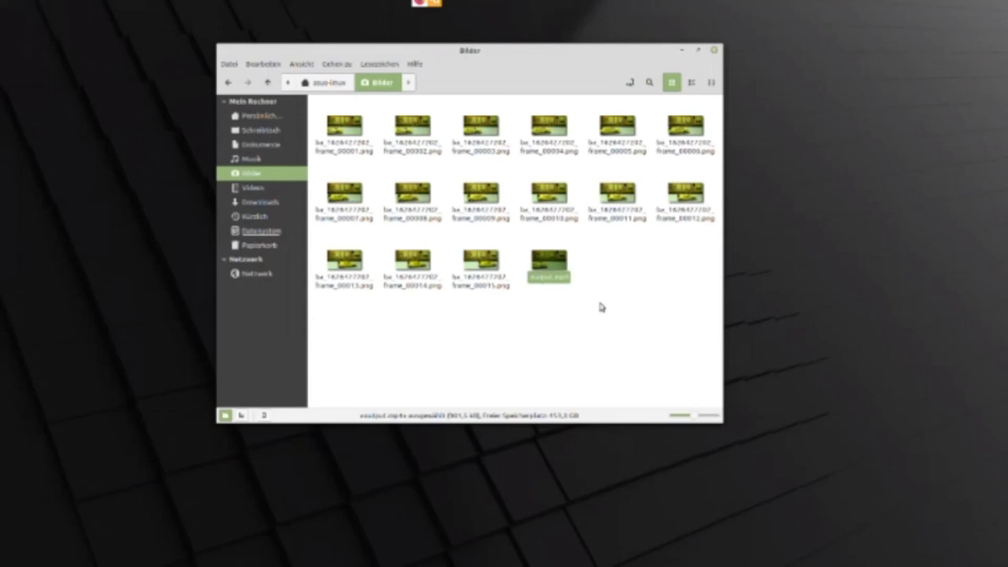
pyautogui.click(569, 296)
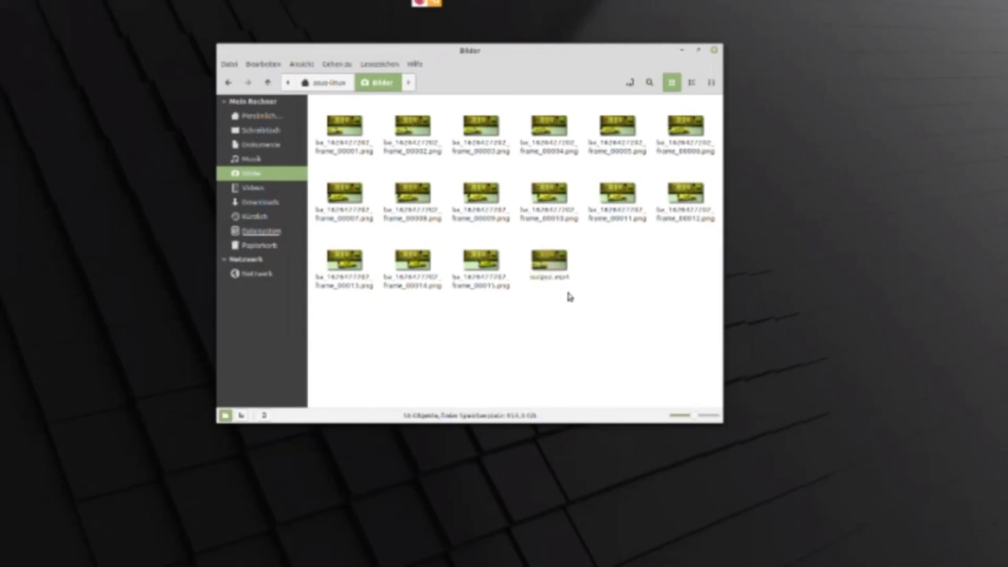